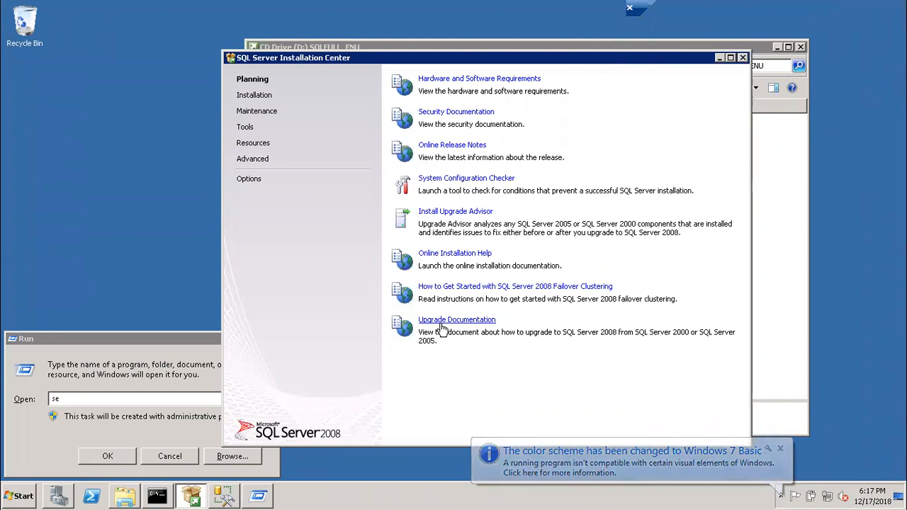
Step: Minimize the SQL Server Installation Center and the D: drive window, and open the Services console maximized
left_click(720, 58)
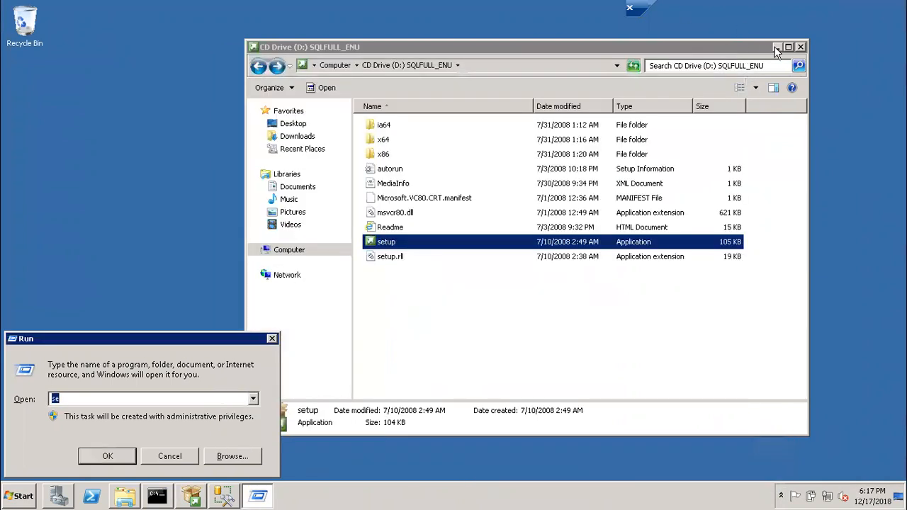
left_click(776, 47)
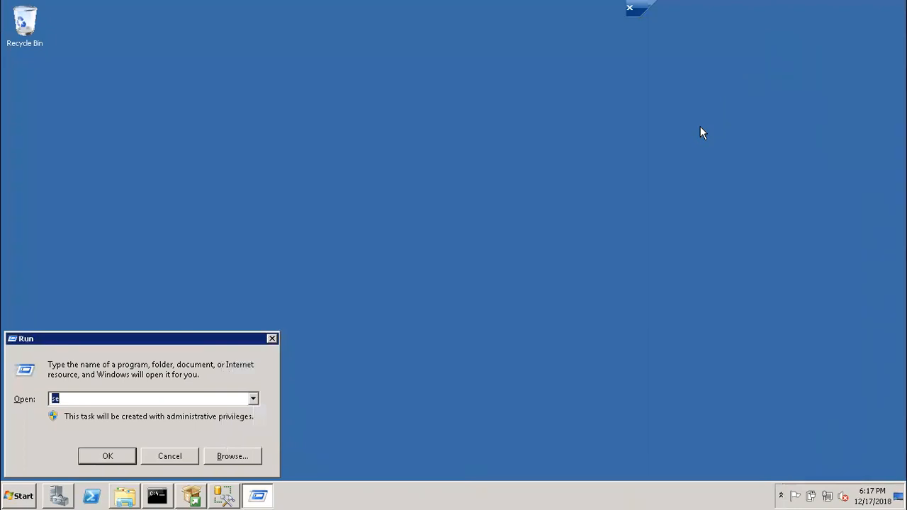
type("se")
key("Down")
key("Return")
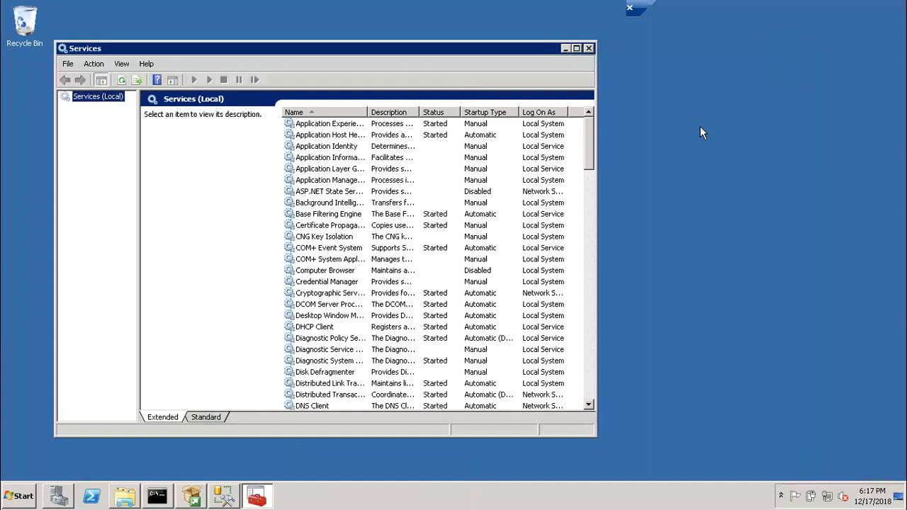
left_click(577, 48)
Step: Locate the SQL Server (MSSQLSERVER) service in the list and widen the Name column to show the full service names
left_click(375, 185)
key("s")
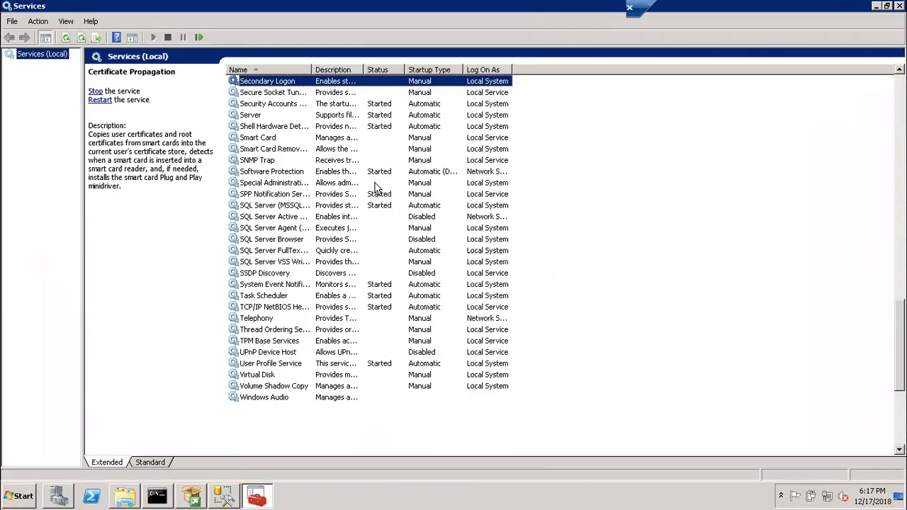
left_click(292, 207)
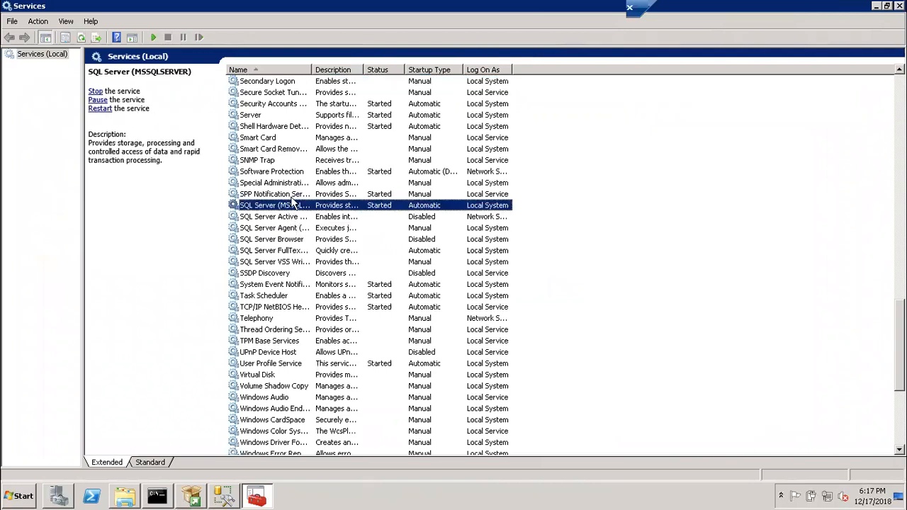
left_click_drag(310, 69, 368, 71)
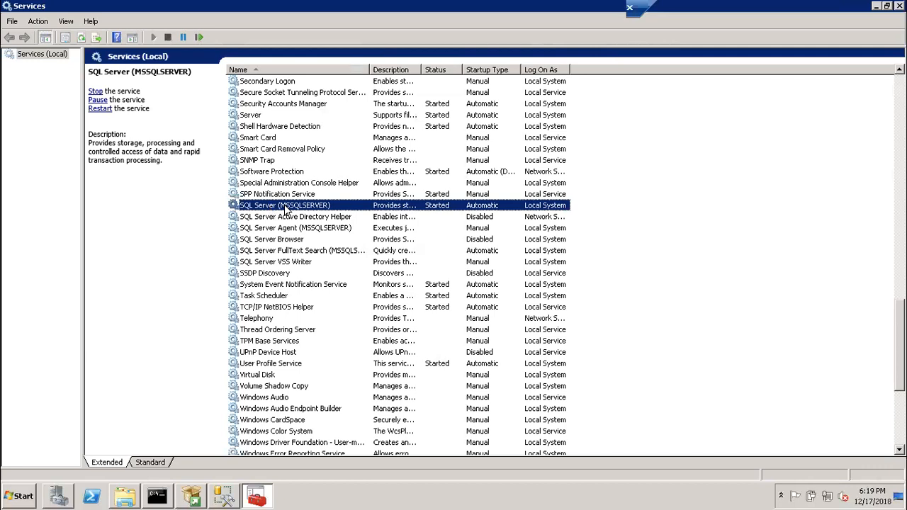
Step: Examine the description of each SQL Server service, from SQL Server (MSSQLSERVER) to SQL Server VSS Writer, and minimize the Services console
left_click(283, 228)
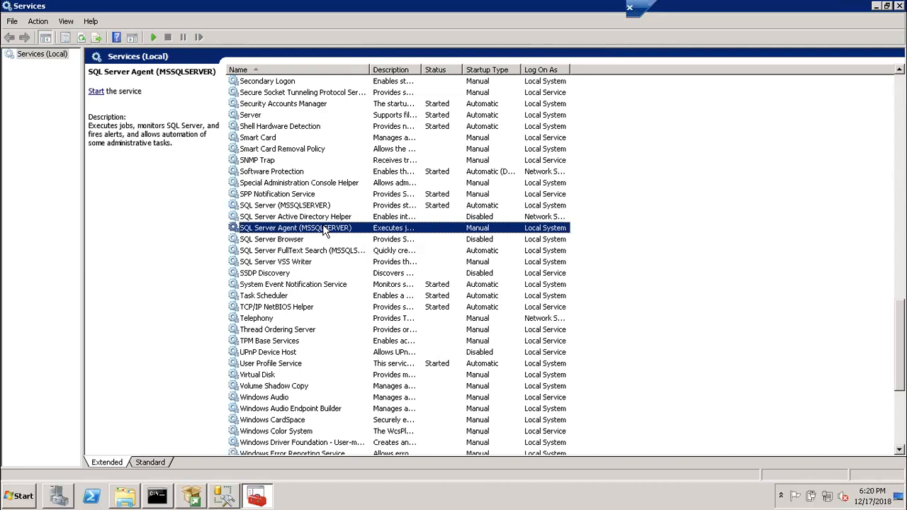
left_click(286, 207)
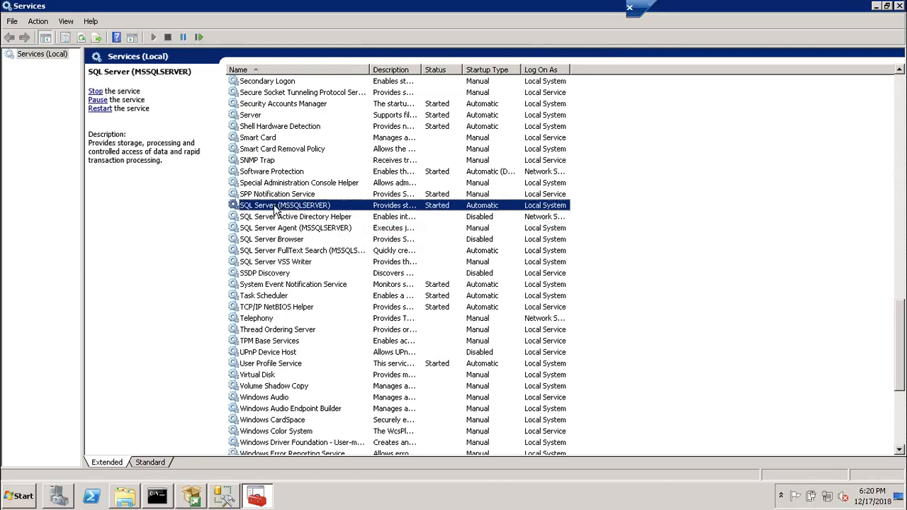
left_click(291, 220)
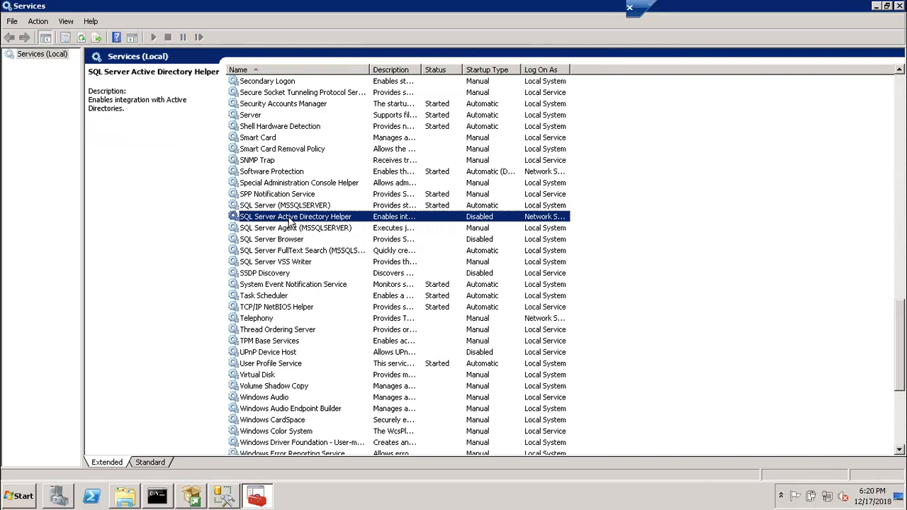
left_click(288, 228)
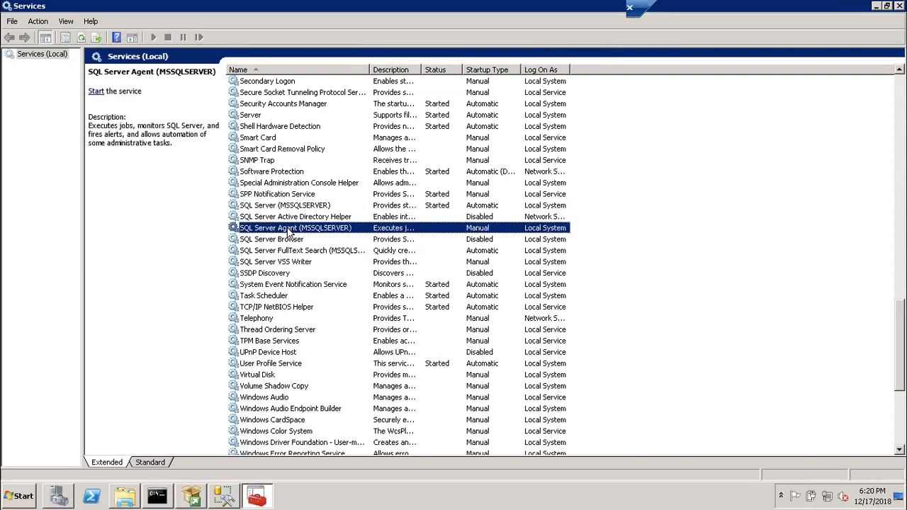
left_click(286, 239)
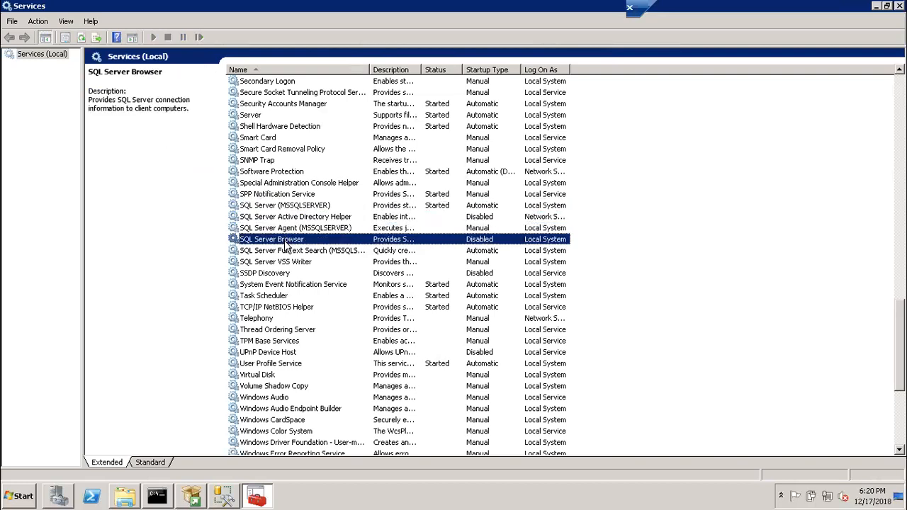
left_click(285, 252)
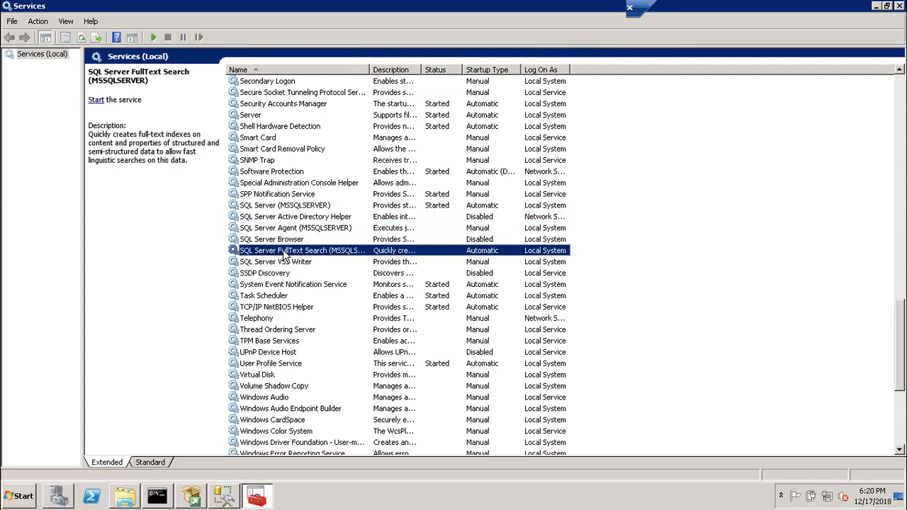
left_click(284, 262)
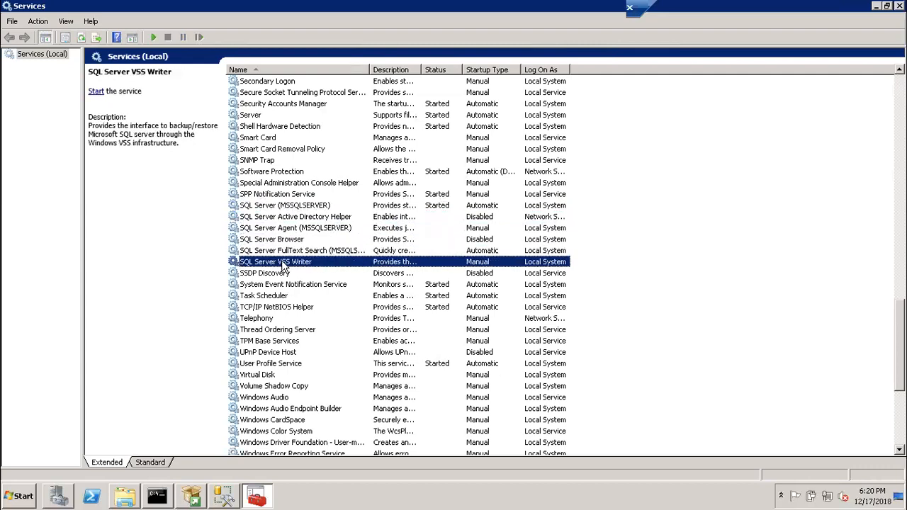
left_click(262, 206)
left_click(262, 214)
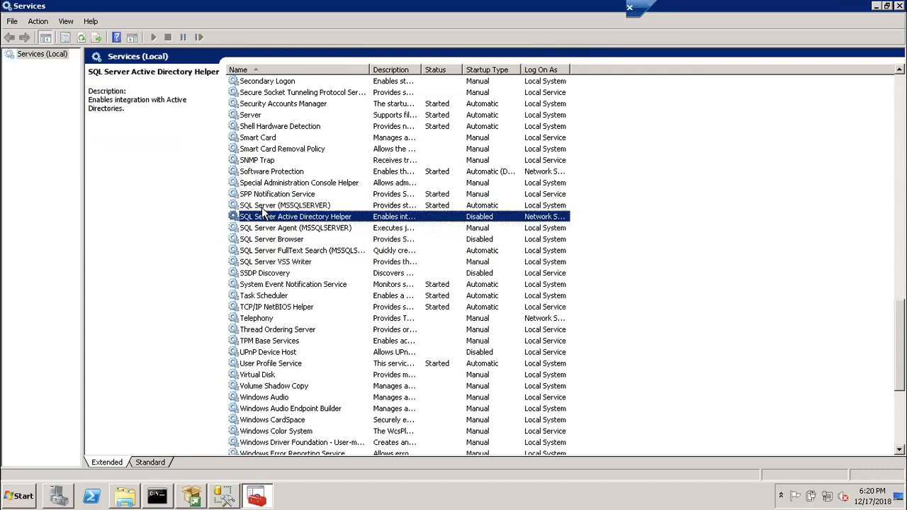
key("Down")
key("Down")
key("Down")
key("Down")
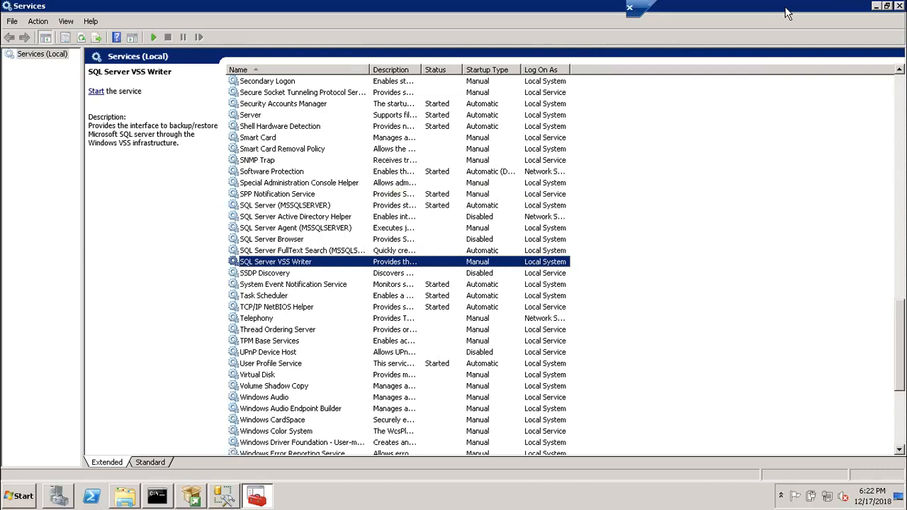
left_click_drag(785, 9, 767, 53)
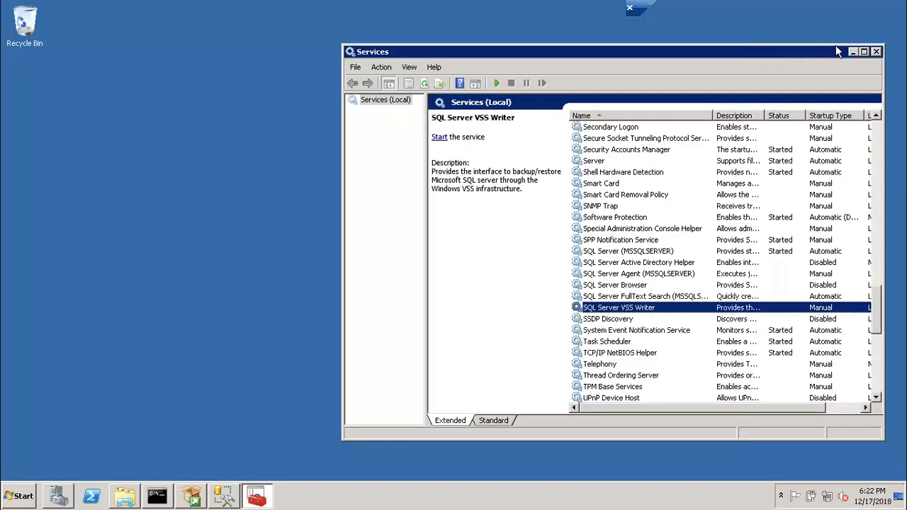
left_click(852, 53)
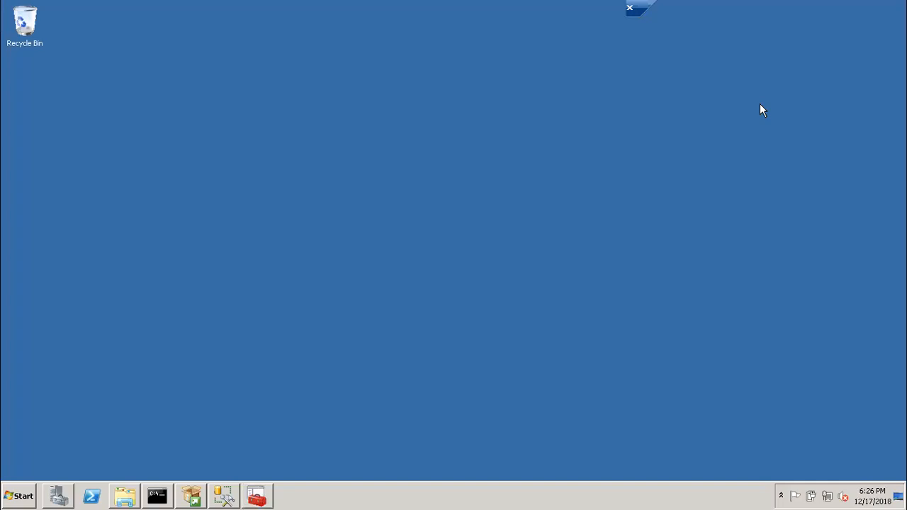
Step: Restore the Services console to examine the actions available for the SQL Server (MSSQLSERVER) service, and minimize the console again
key("super")
key("super")
left_click(253, 499)
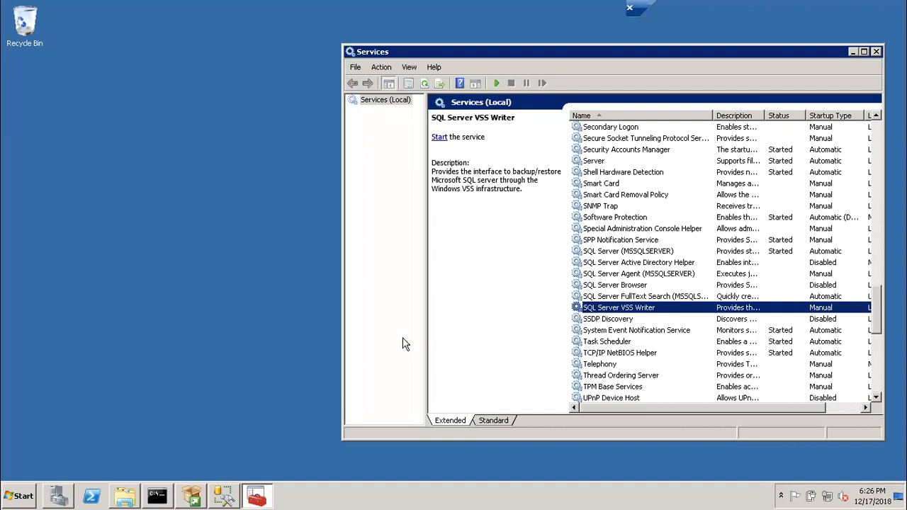
left_click(864, 51)
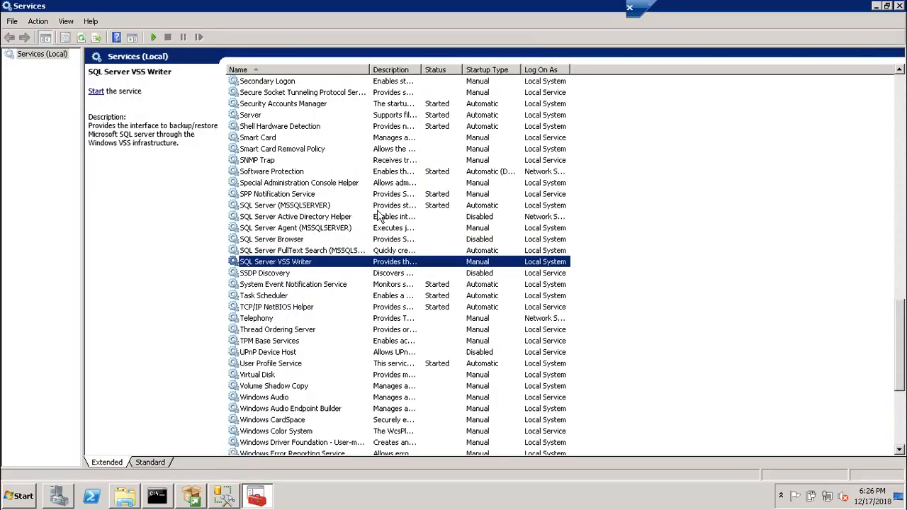
left_click(325, 209)
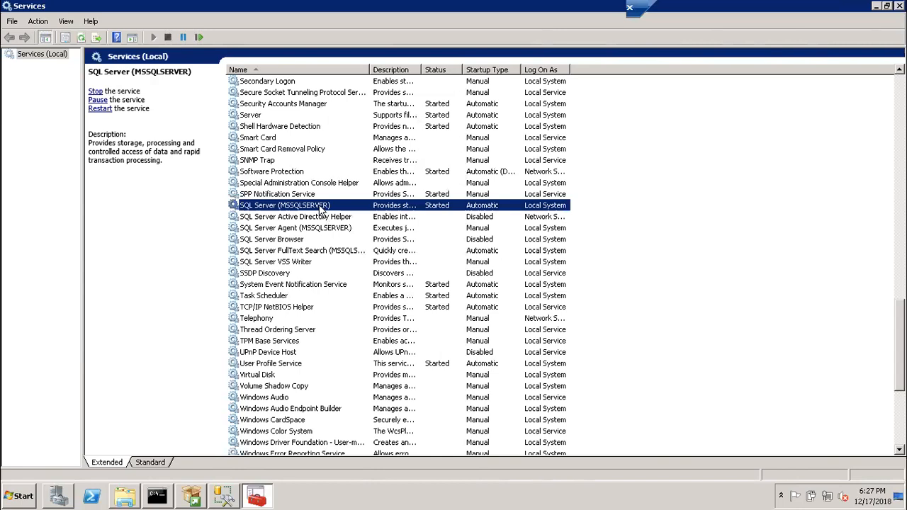
right_click(320, 208)
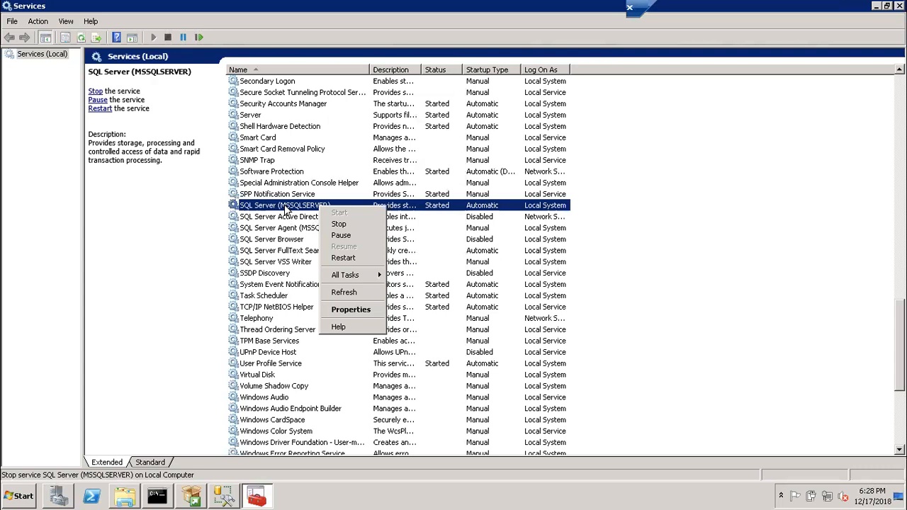
left_click(692, 82)
left_click_drag(787, 9, 758, 44)
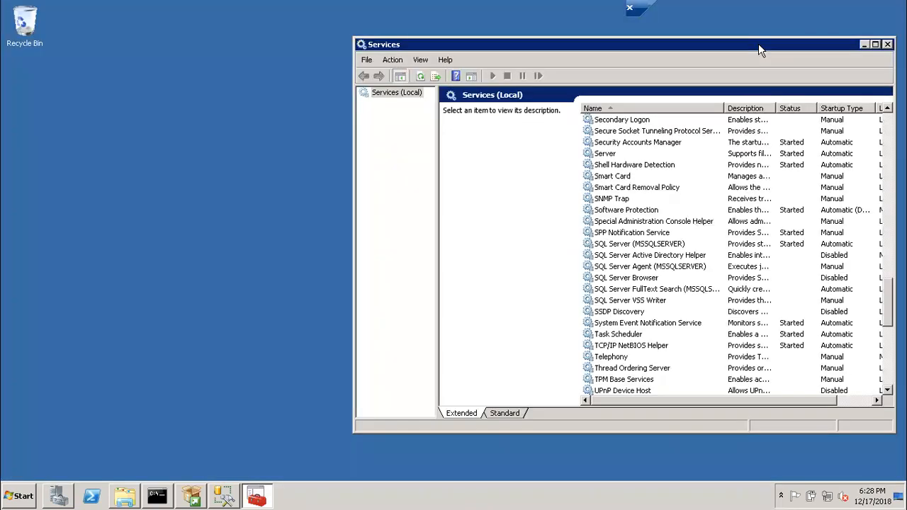
left_click(864, 45)
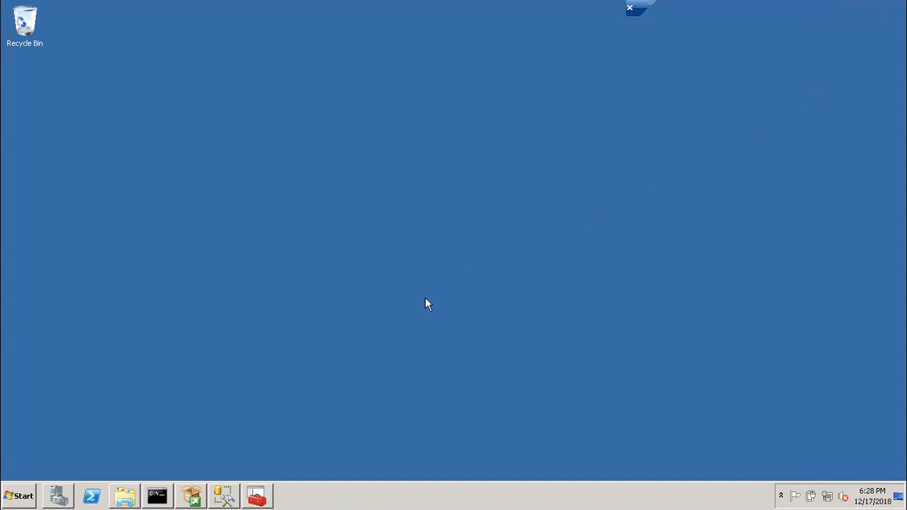
Step: Bring the SQL Server Installation Center back to the front and keep the D: drive window minimized
left_click(192, 496)
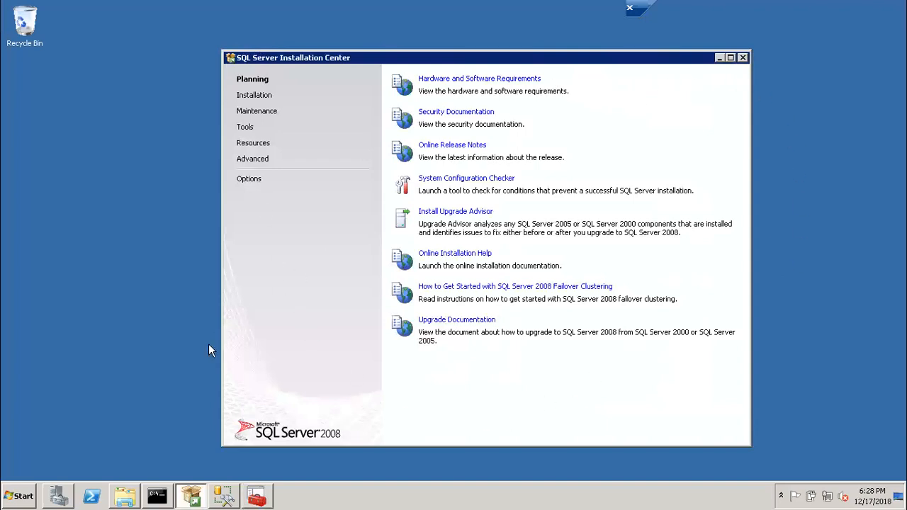
left_click(127, 496)
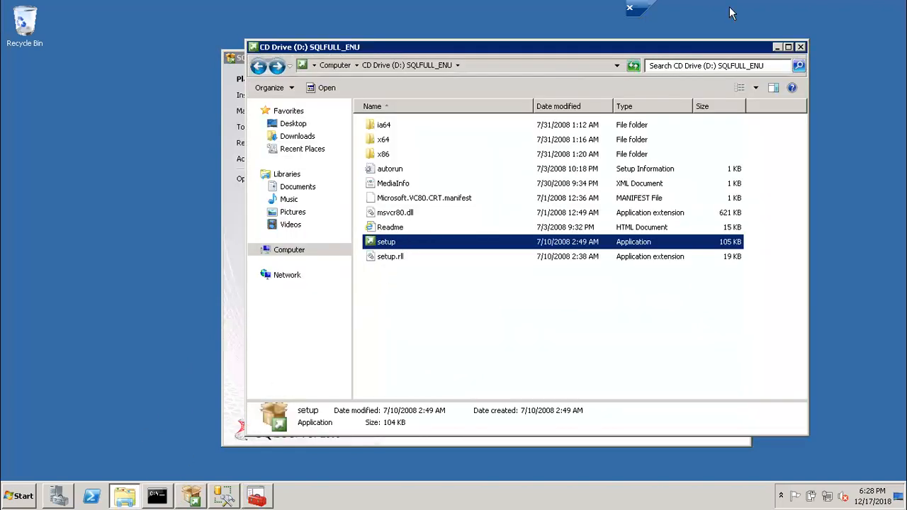
left_click(776, 47)
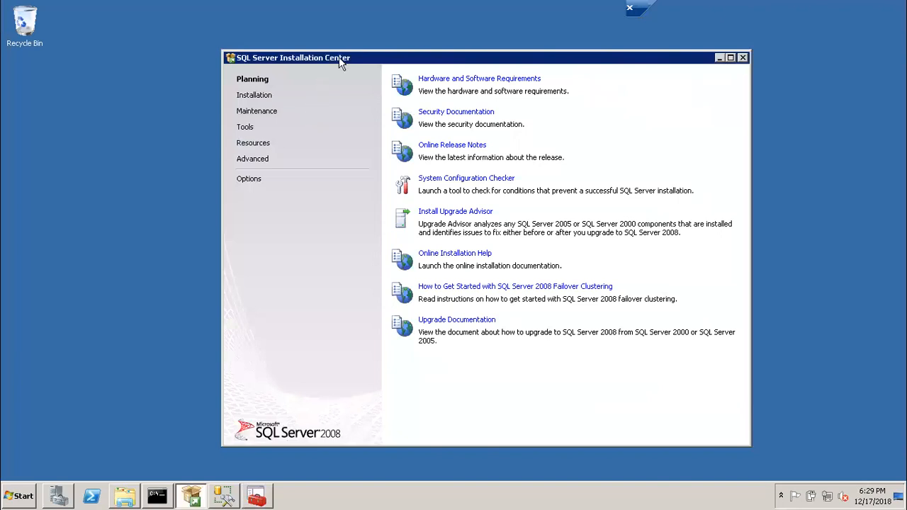
Step: Look through the Installation, Maintenance, Tools, Resources, Advanced and Options pages of the Installation Center
left_click(258, 98)
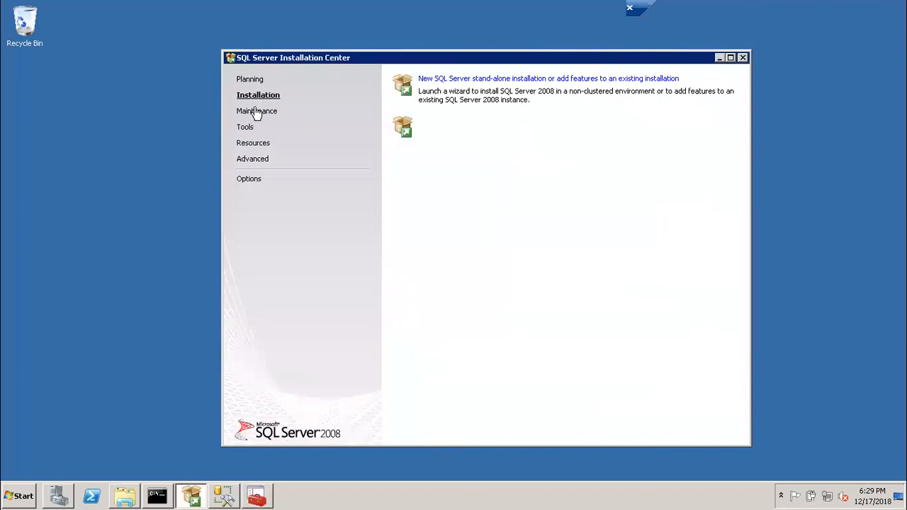
left_click(255, 112)
left_click(250, 129)
left_click(250, 143)
left_click(248, 159)
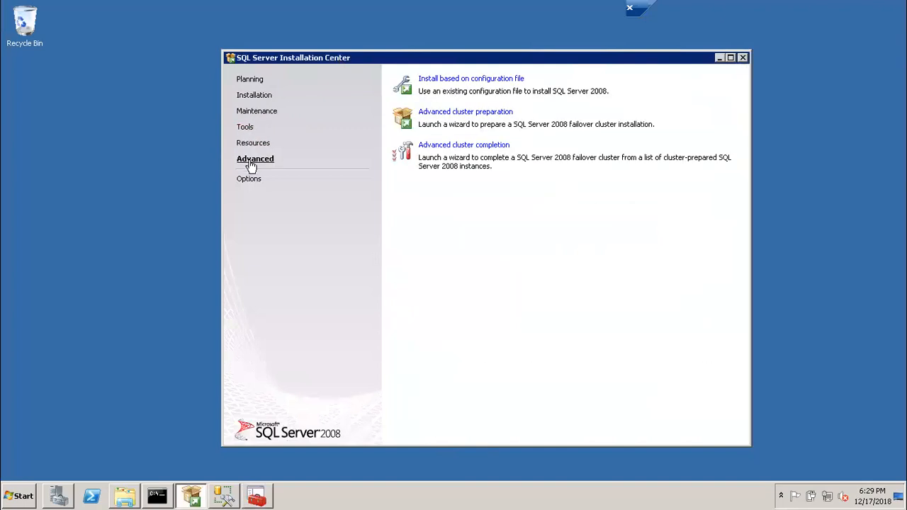
left_click(249, 178)
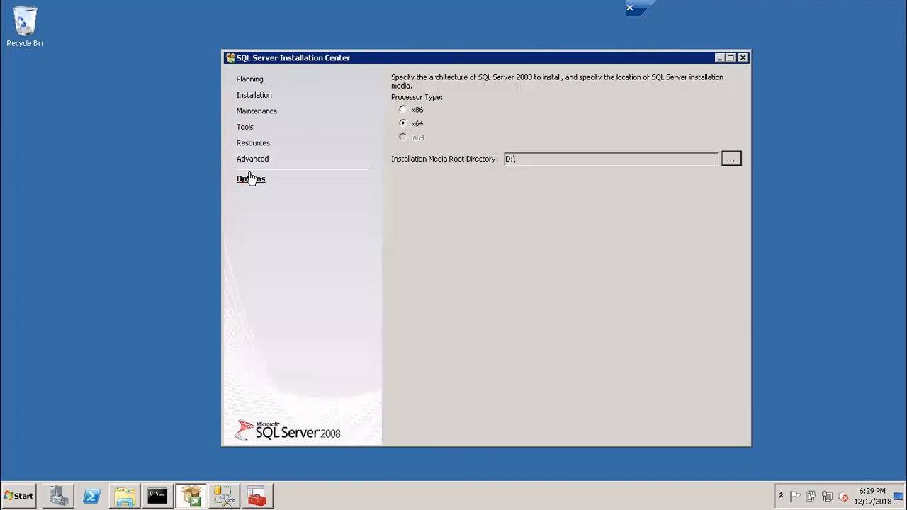
Step: Open the Hardware and Software Requirements link among the Planning resources and close its browser window
left_click(251, 80)
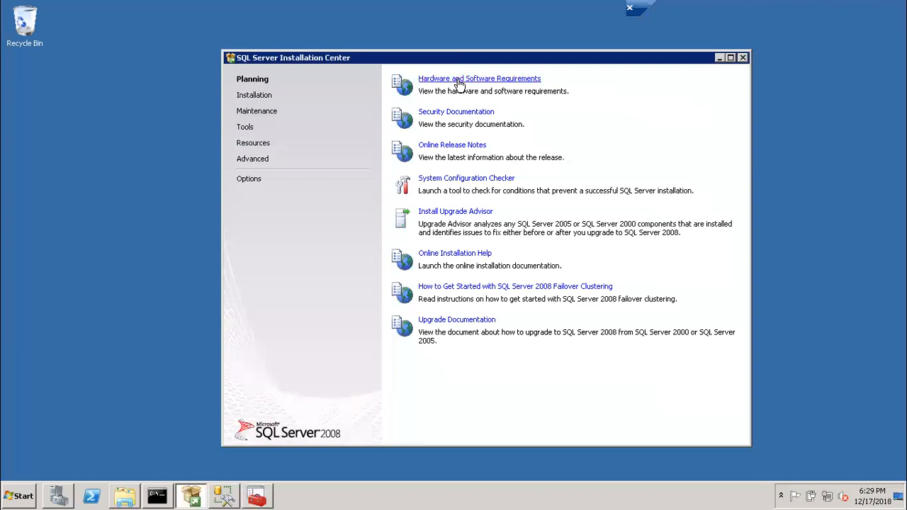
left_click(458, 80)
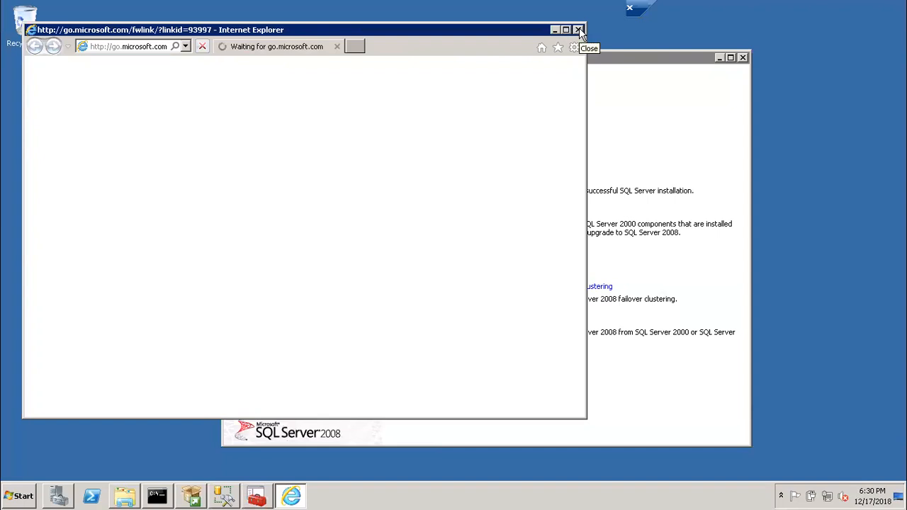
left_click(578, 30)
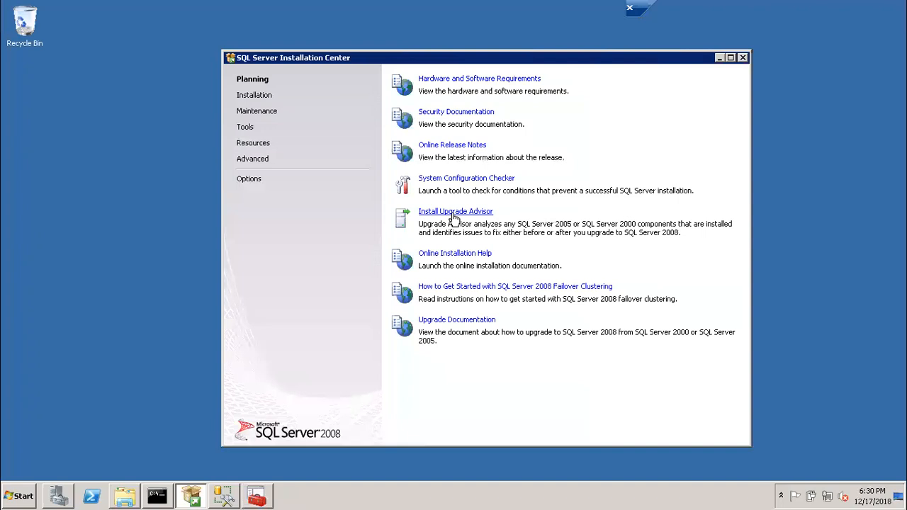
Step: Launch the new SQL Server stand-alone installation despite the compatibility issues and show the details of the Setup Support Rules
left_click(252, 96)
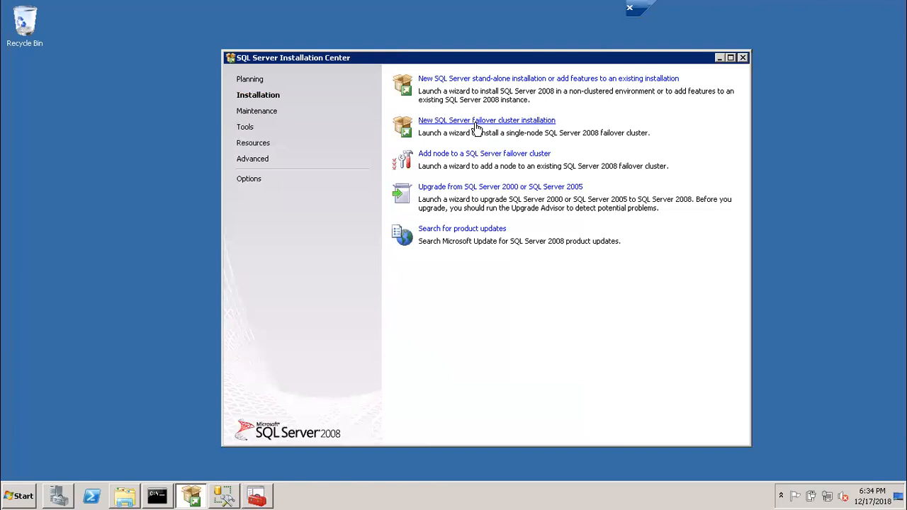
left_click(472, 80)
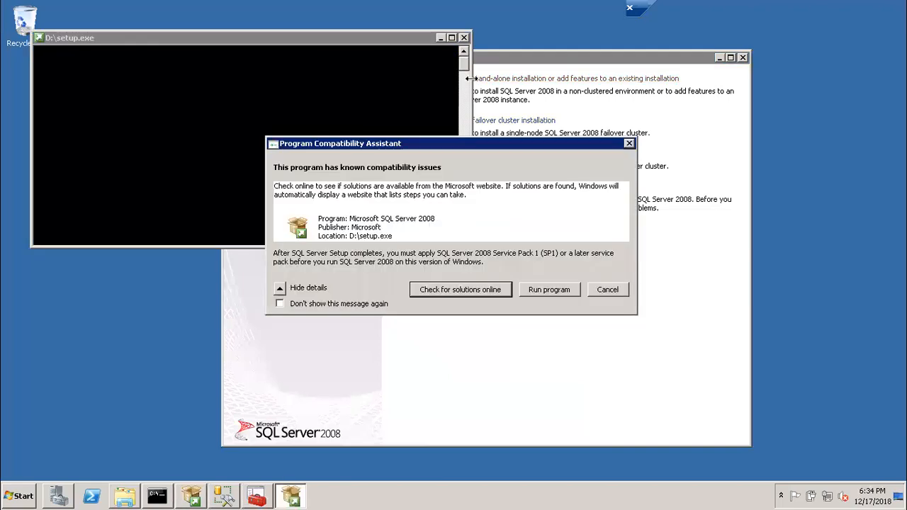
left_click(556, 290)
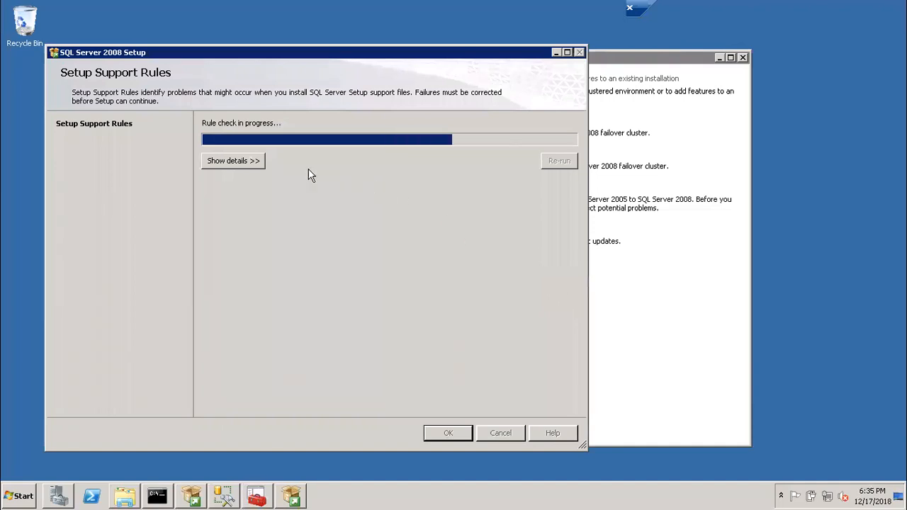
left_click(241, 161)
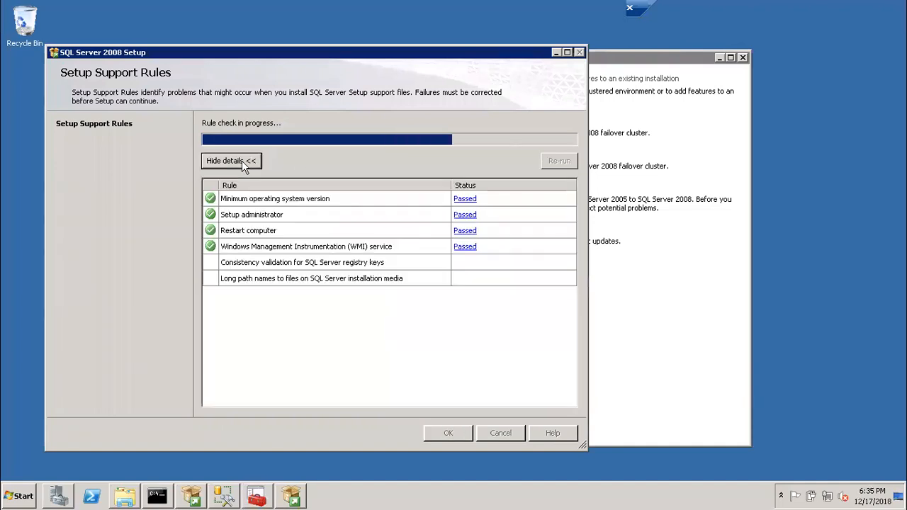